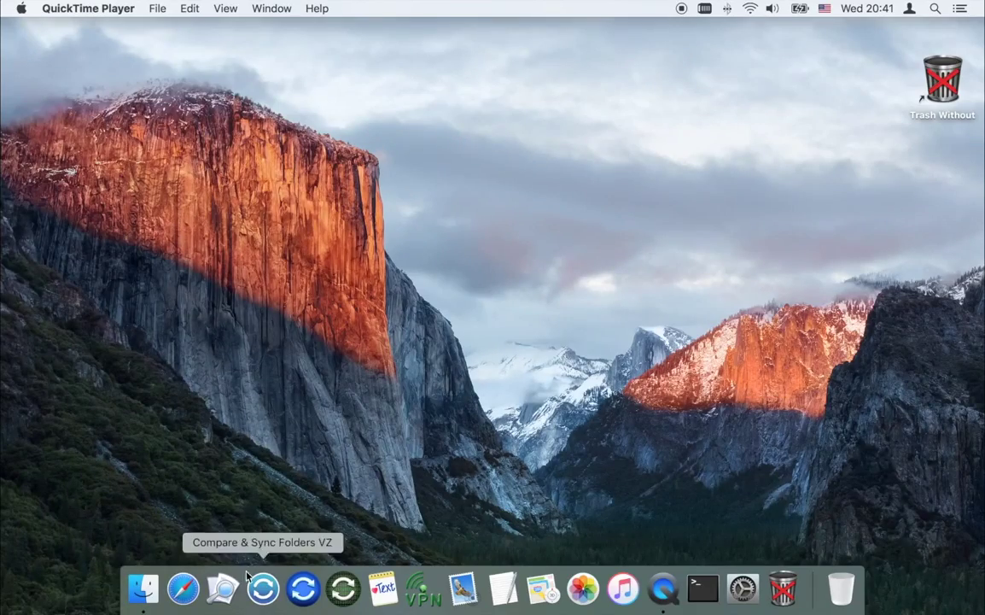
Step: Launch Duplicate Manager Pro from the Dock and select the Macintosh HD drive
{"action": "left_click", "coordinate": [223, 589]}
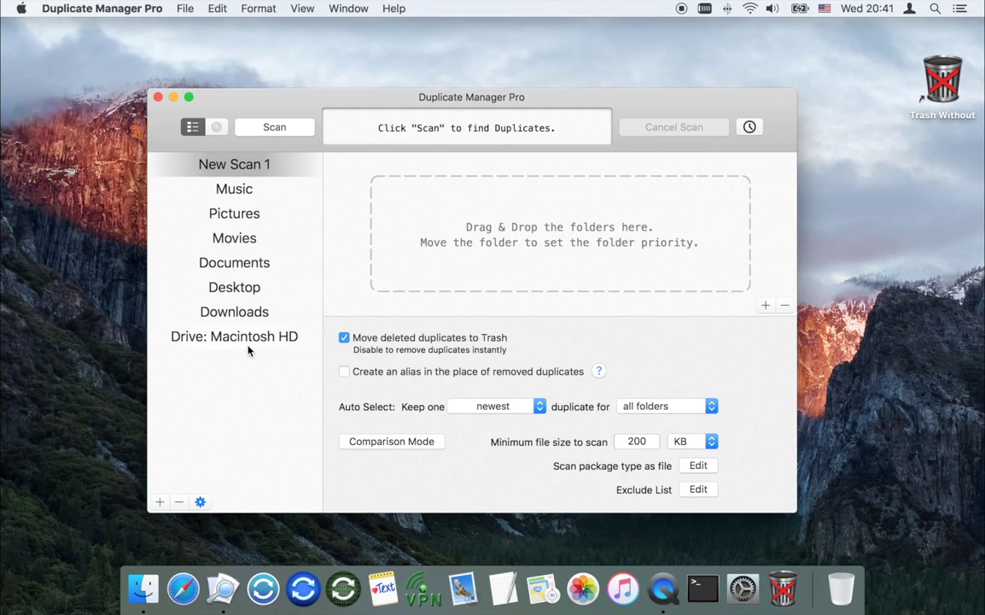
{"action": "left_click", "coordinate": [247, 341]}
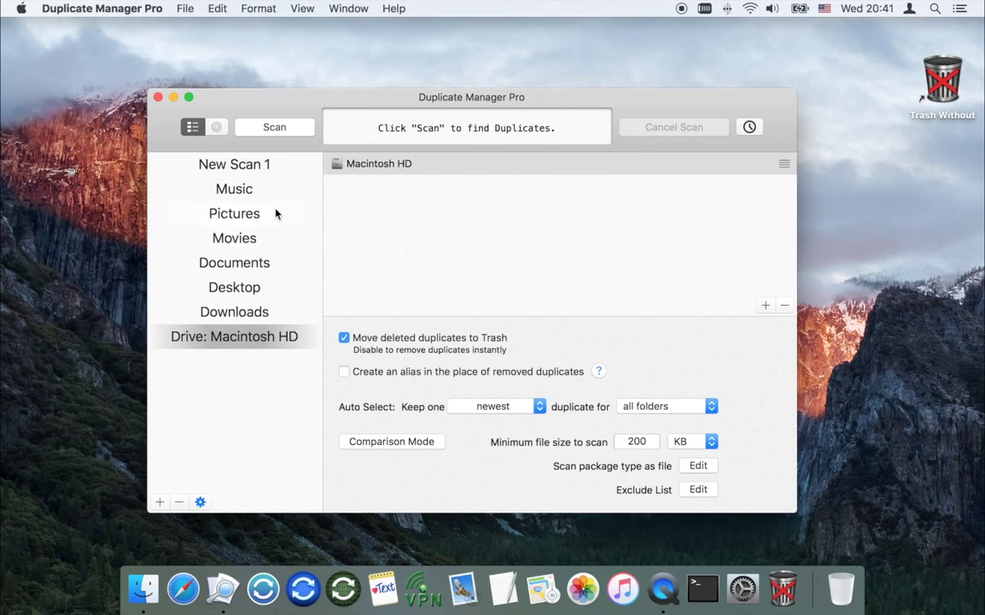
Step: Start the Macintosh HD scan, leaving the Trash and alias options as they were
{"action": "left_click", "coordinate": [275, 128]}
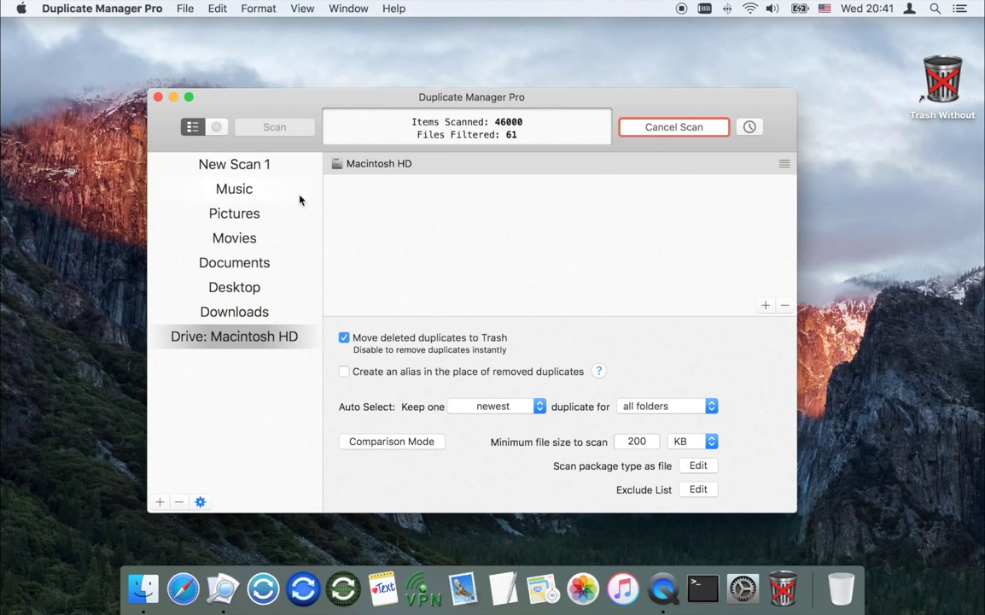
{"action": "left_click", "coordinate": [333, 342]}
{"action": "left_click", "coordinate": [344, 339]}
{"action": "left_click", "coordinate": [345, 373]}
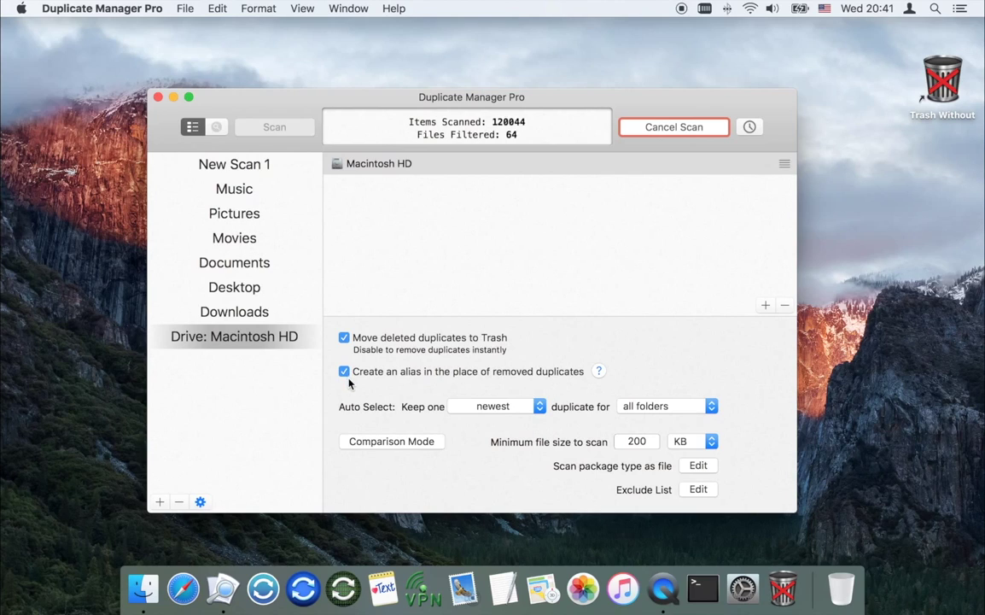
{"action": "left_click", "coordinate": [344, 372]}
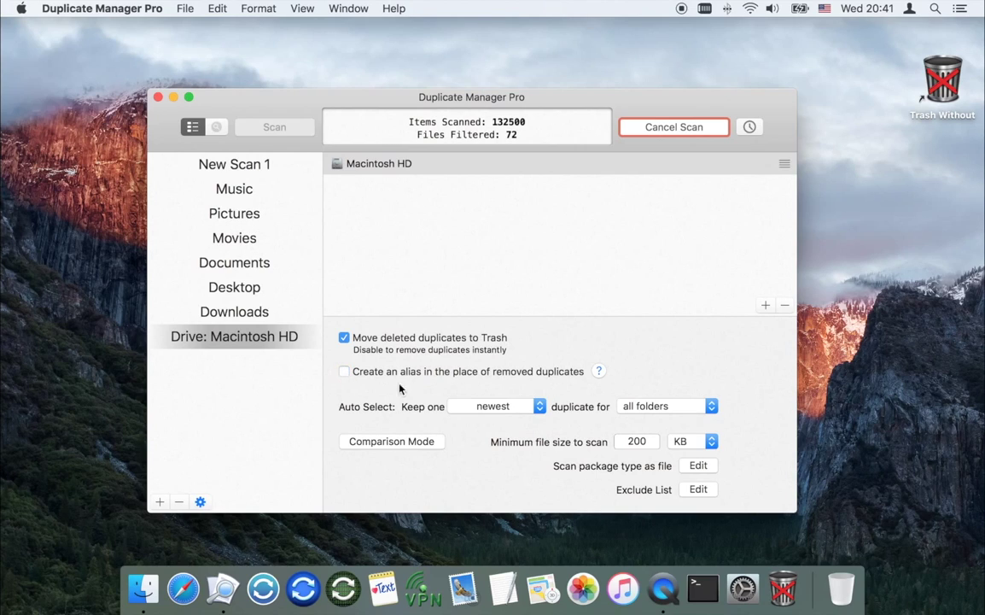
Step: Keep auto-select at newest copy in all folders, minimum size in KB; open package-type editing
{"action": "left_click", "coordinate": [540, 407]}
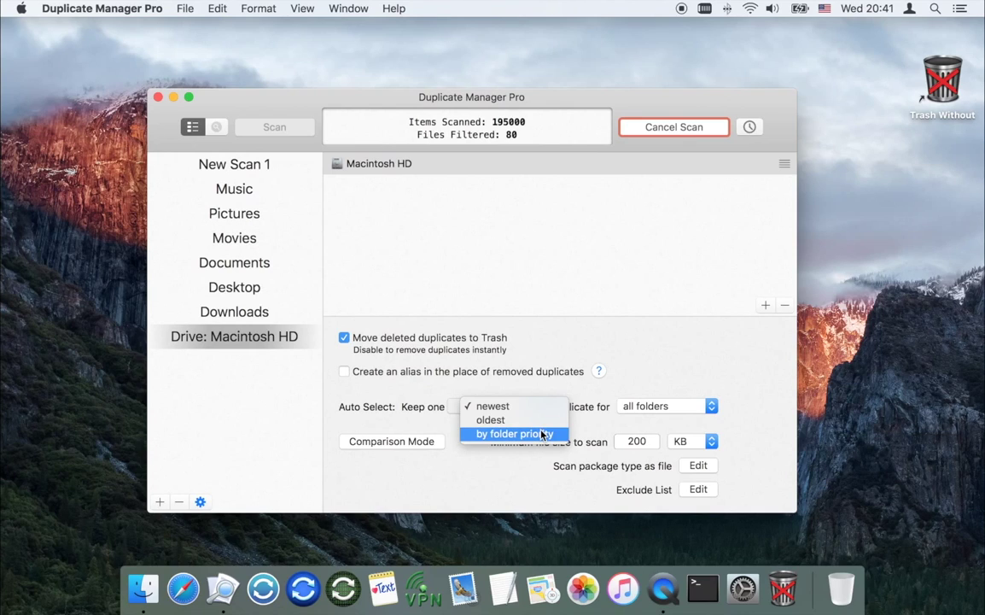
{"action": "left_click", "coordinate": [523, 407]}
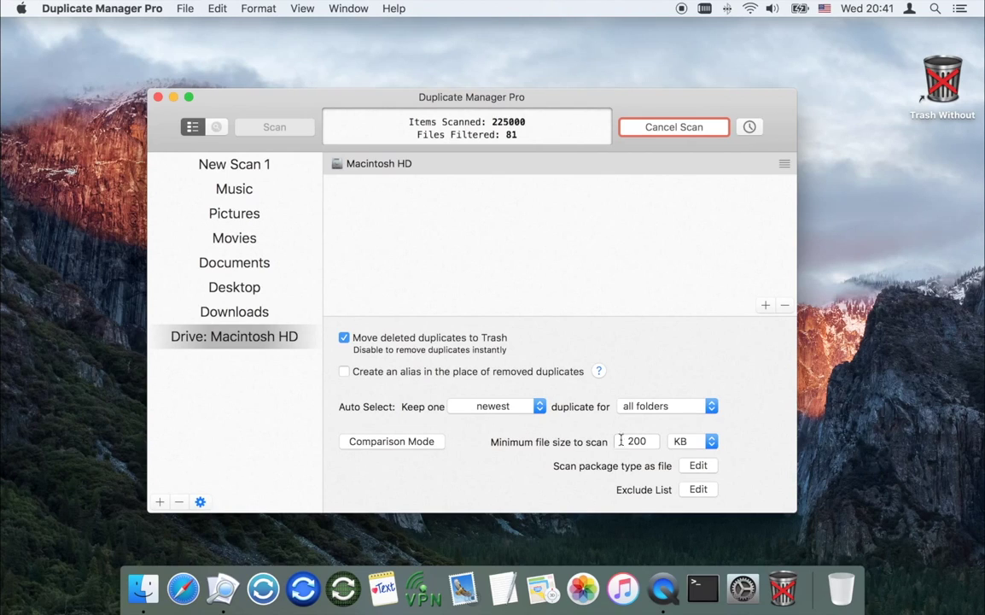
{"action": "left_click", "coordinate": [712, 406]}
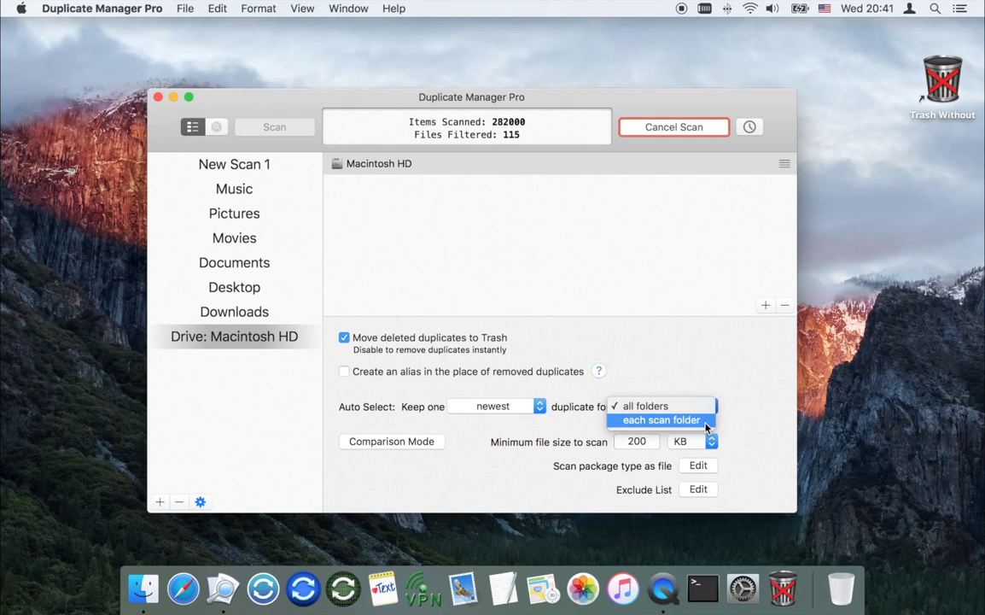
{"action": "left_click", "coordinate": [705, 409]}
{"action": "left_click", "coordinate": [711, 441]}
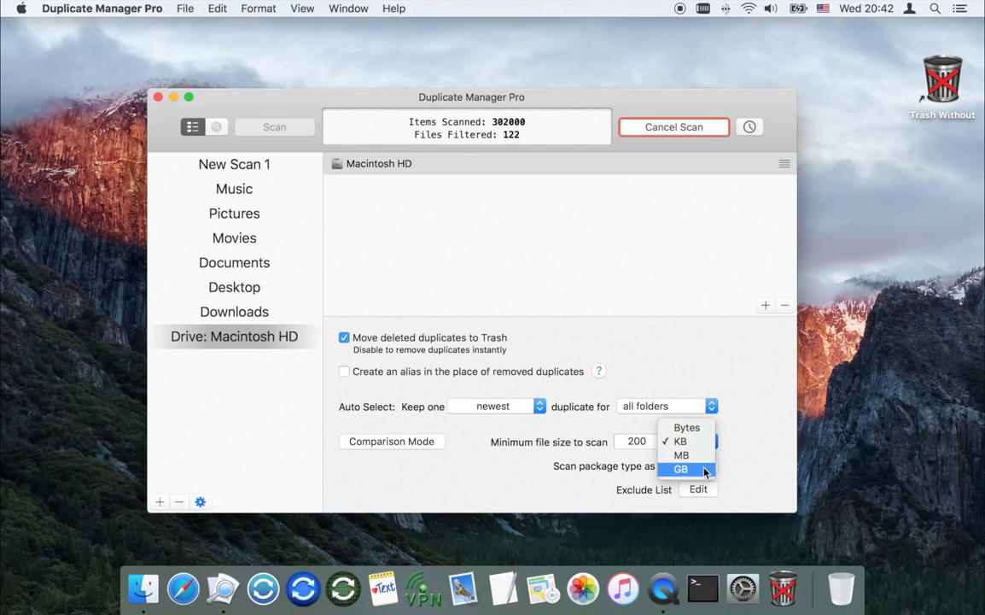
{"action": "left_click", "coordinate": [707, 442]}
{"action": "left_click", "coordinate": [699, 466]}
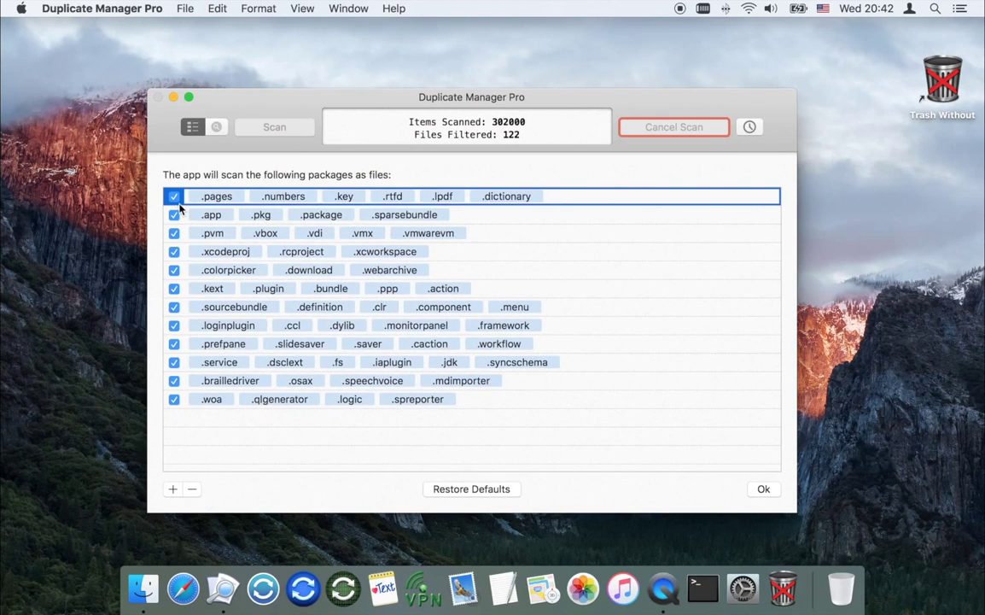
{"action": "left_click", "coordinate": [173, 197]}
{"action": "left_click", "coordinate": [174, 216]}
{"action": "left_click", "coordinate": [763, 488]}
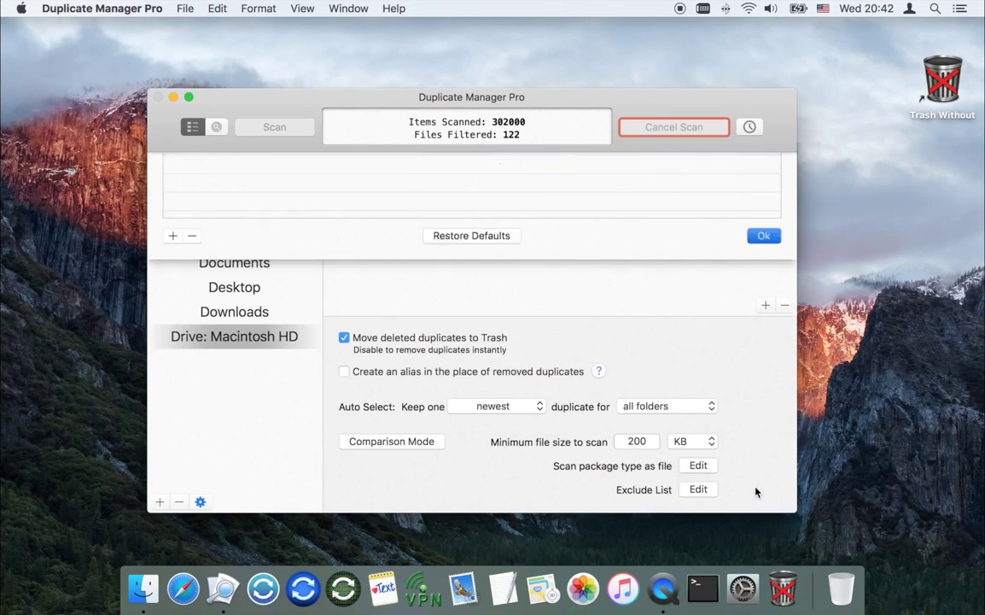
{"action": "left_click", "coordinate": [688, 484]}
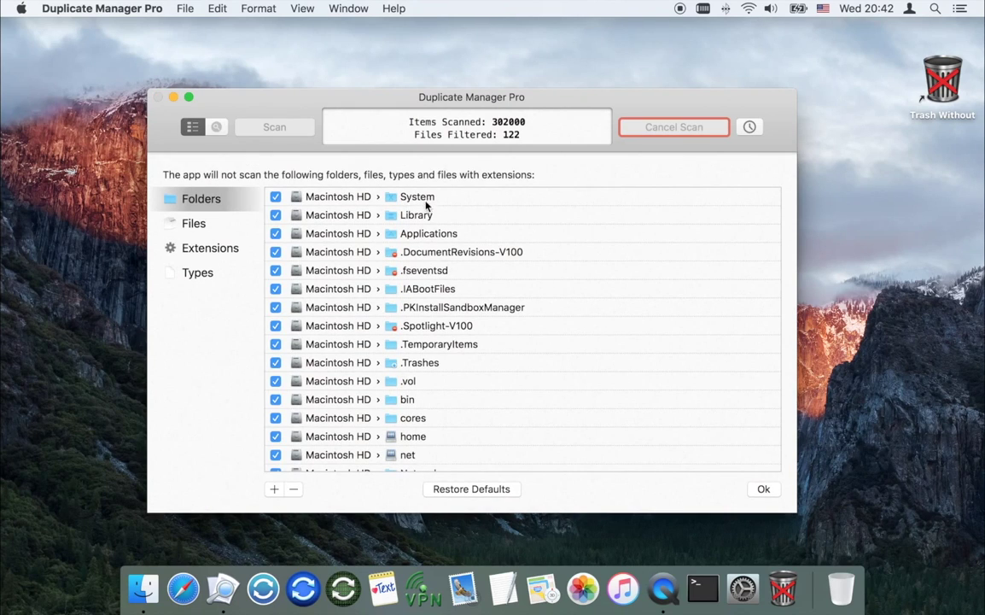
{"action": "left_click", "coordinate": [188, 221]}
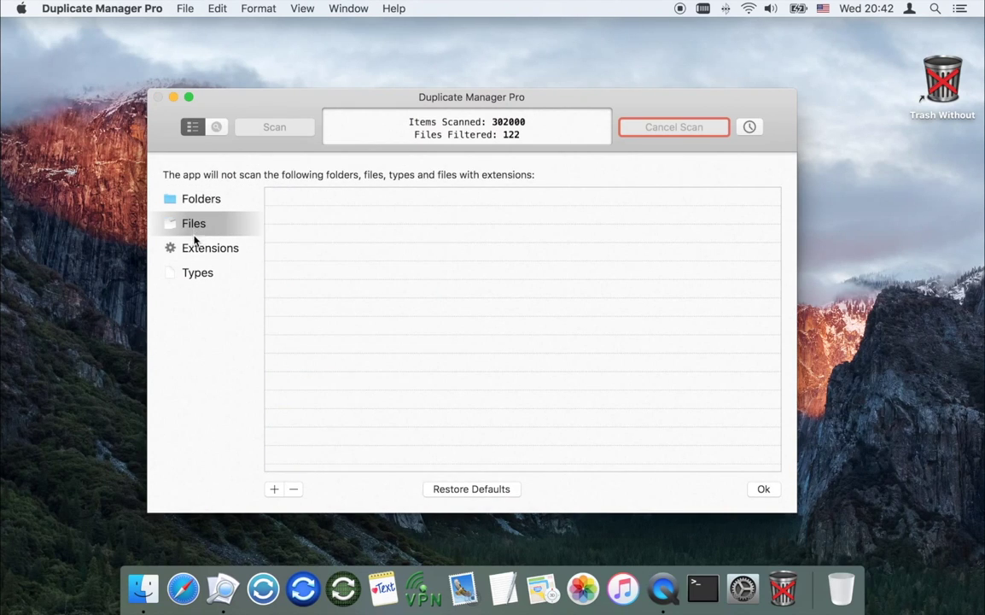
{"action": "left_click", "coordinate": [194, 249]}
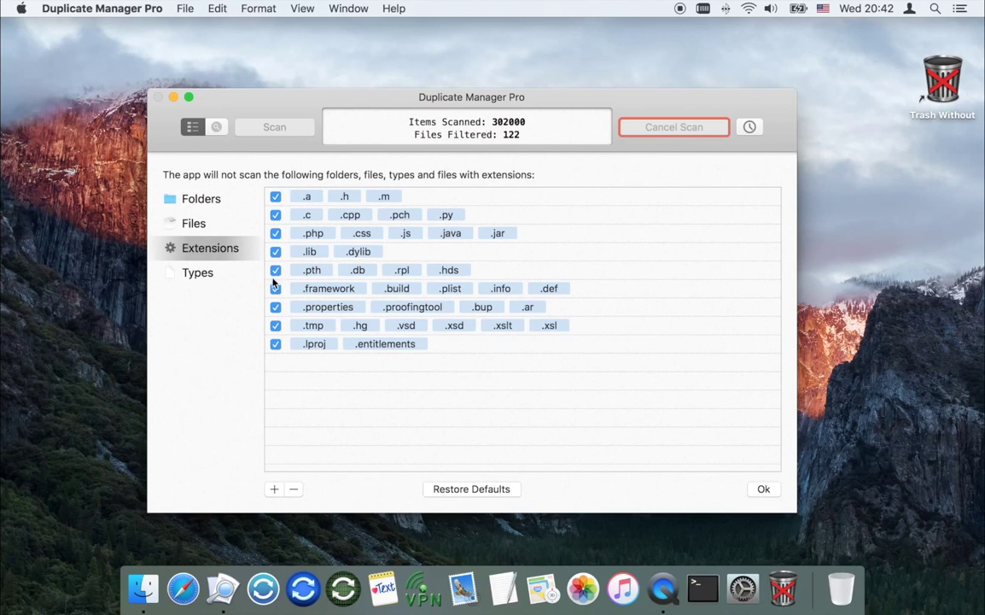
{"action": "left_click", "coordinate": [196, 281]}
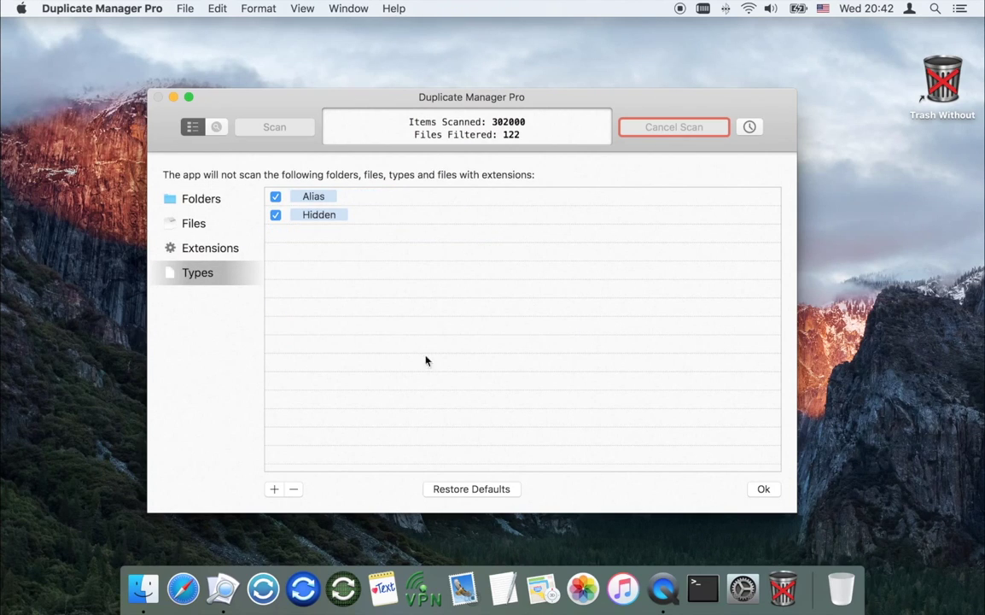
{"action": "left_click", "coordinate": [763, 490]}
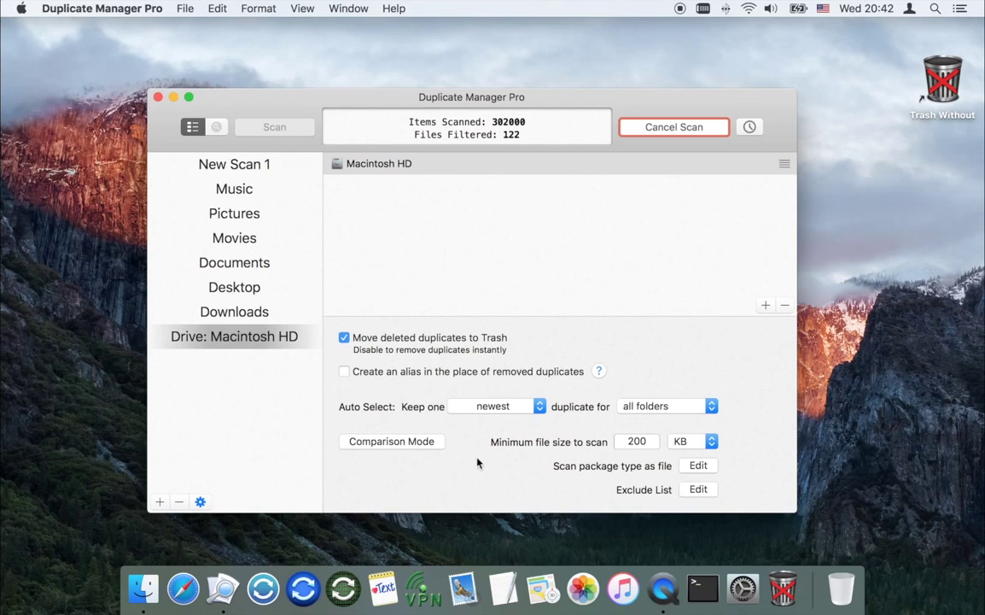
{"action": "left_click", "coordinate": [425, 440]}
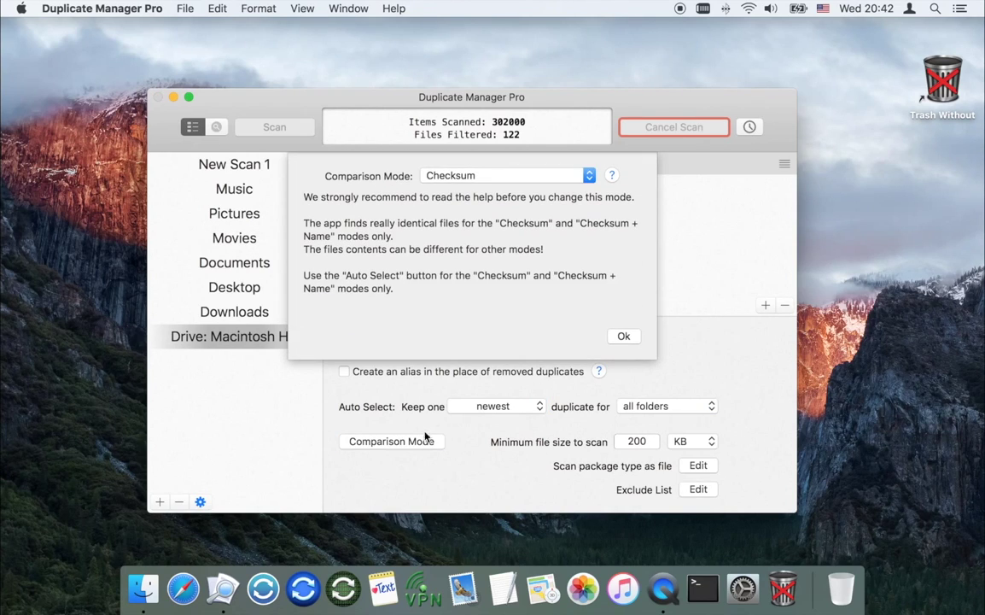
{"action": "left_click", "coordinate": [589, 175]}
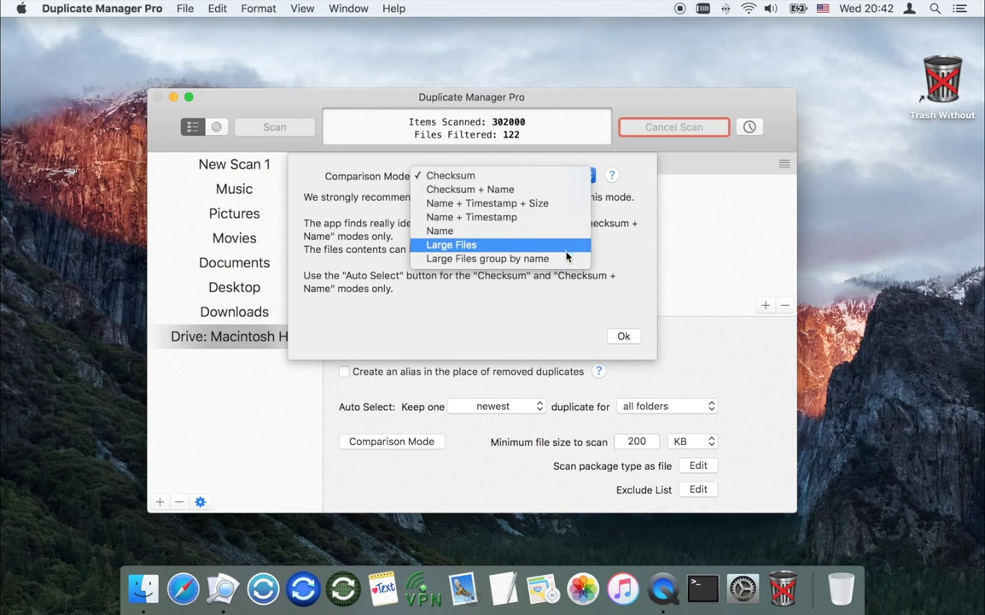
{"action": "left_click", "coordinate": [565, 176]}
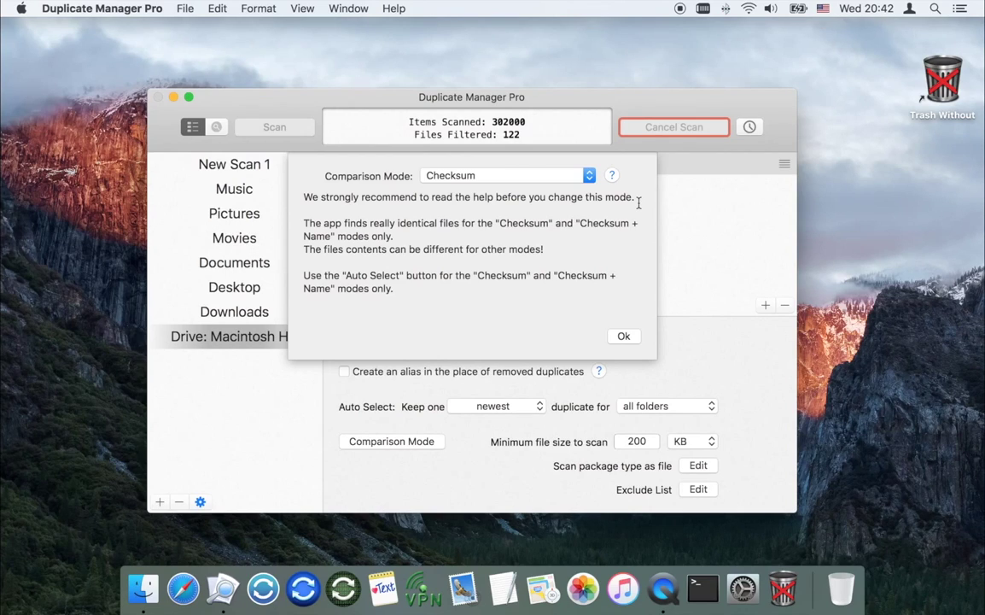
{"action": "left_click", "coordinate": [621, 336]}
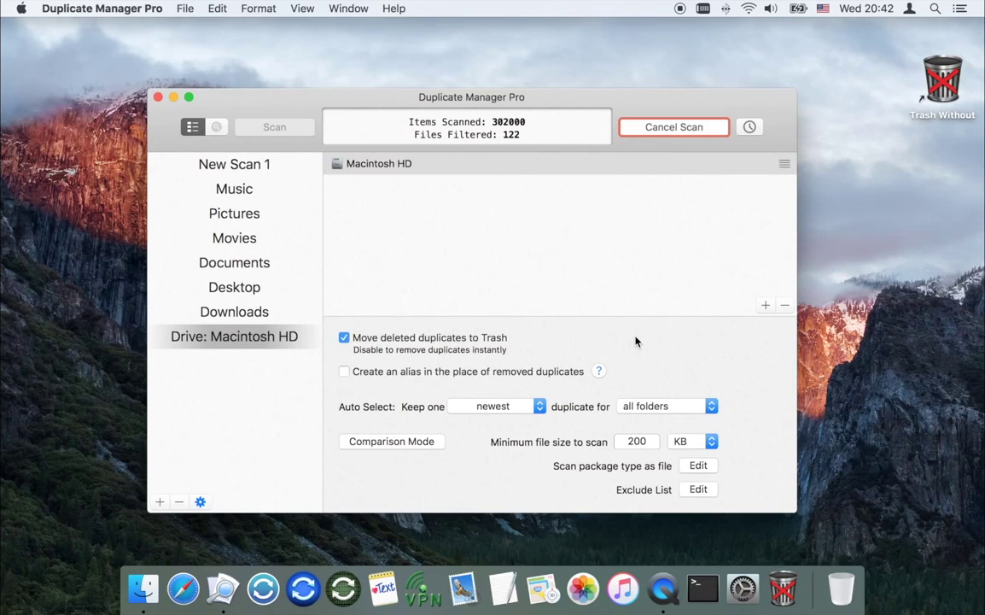
Step: Collapse the running scan into a compact progress window placed at the bottom-right corner
{"action": "left_click", "coordinate": [200, 502]}
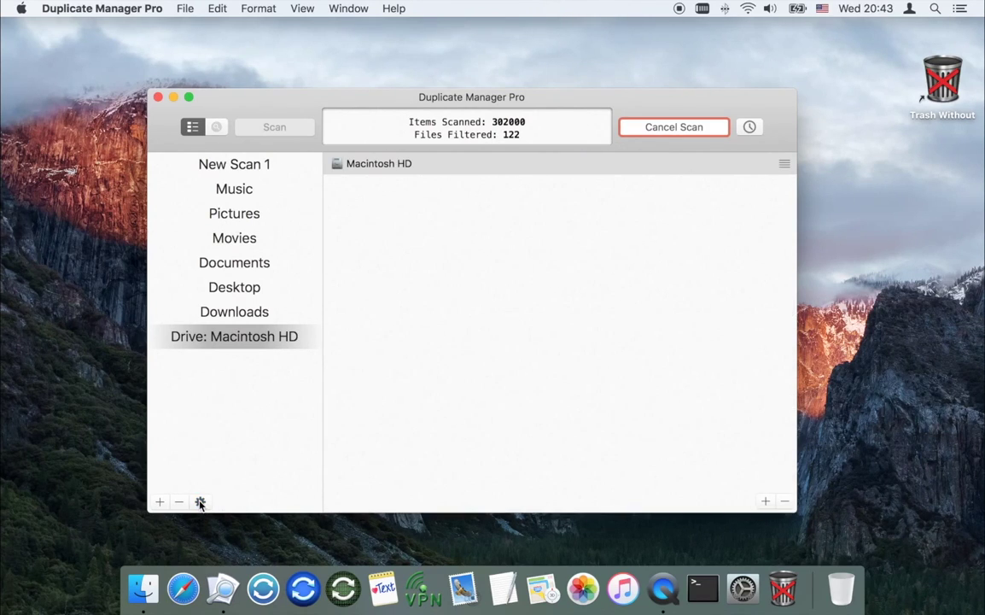
{"action": "left_click", "coordinate": [200, 502]}
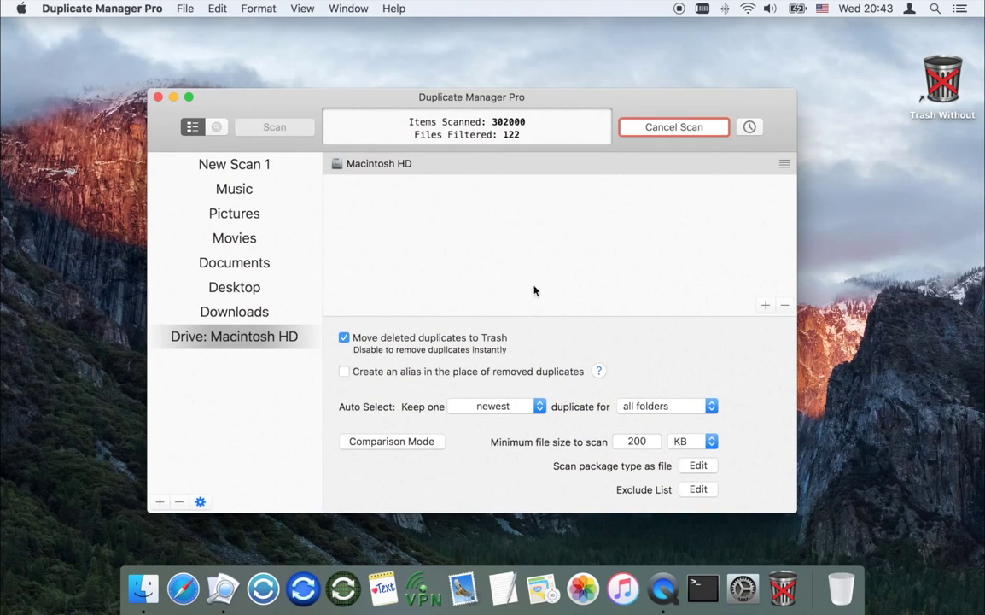
{"action": "left_click", "coordinate": [604, 120]}
{"action": "left_click_drag", "start_coordinate": [254, 29], "coordinate": [907, 561]}
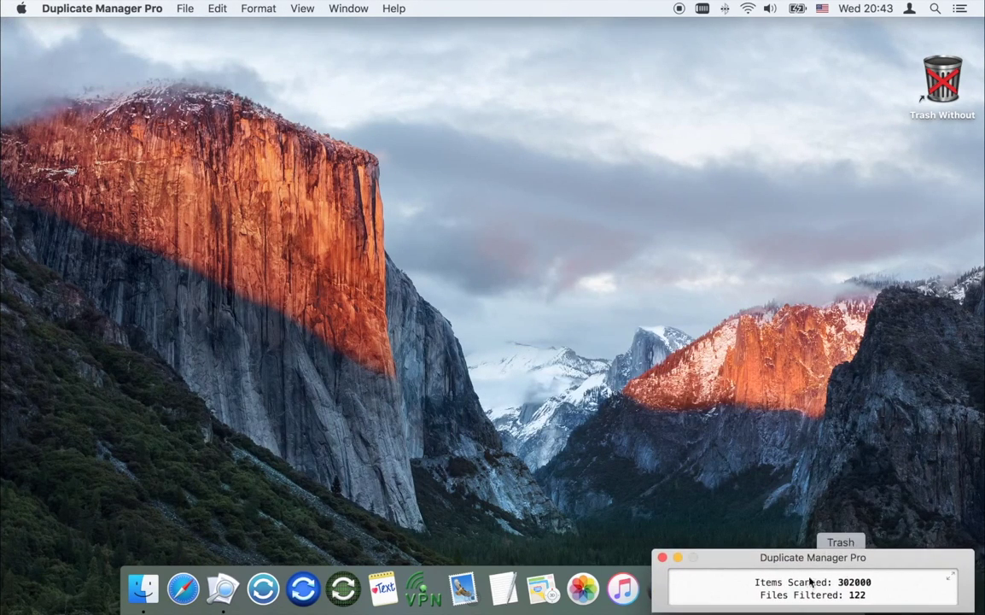
Step: Launch Safari and go to the Duplicate Manager Pro help on selecting folders to find duplicates
{"action": "left_click", "coordinate": [182, 597]}
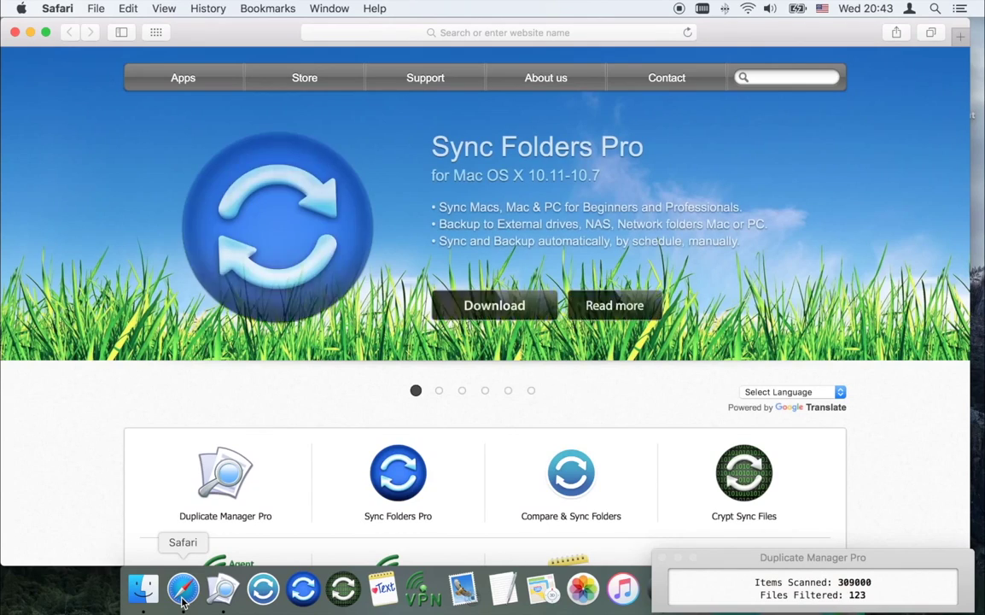
{"action": "left_click", "coordinate": [220, 495]}
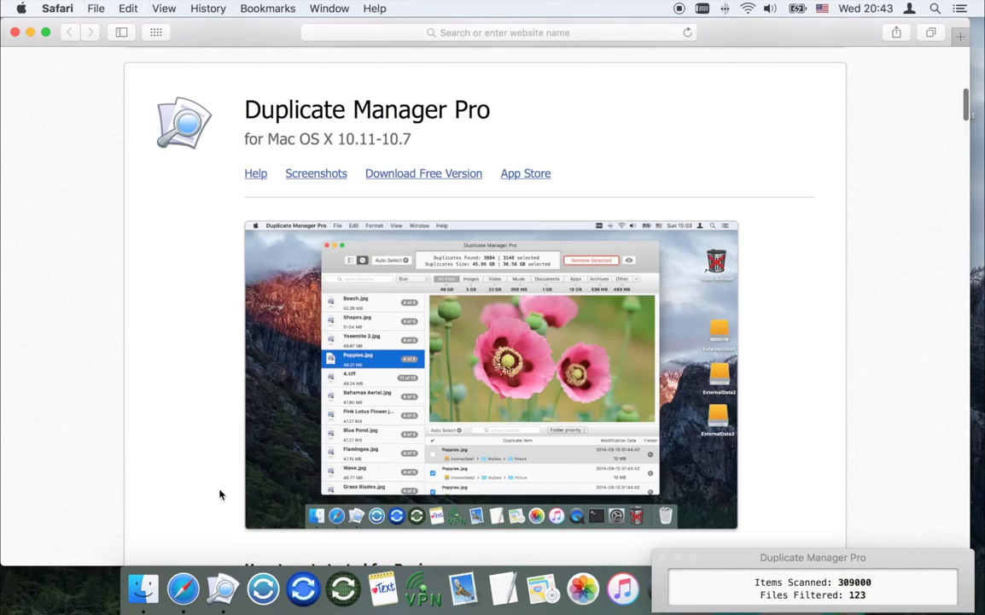
{"action": "left_click", "coordinate": [256, 176]}
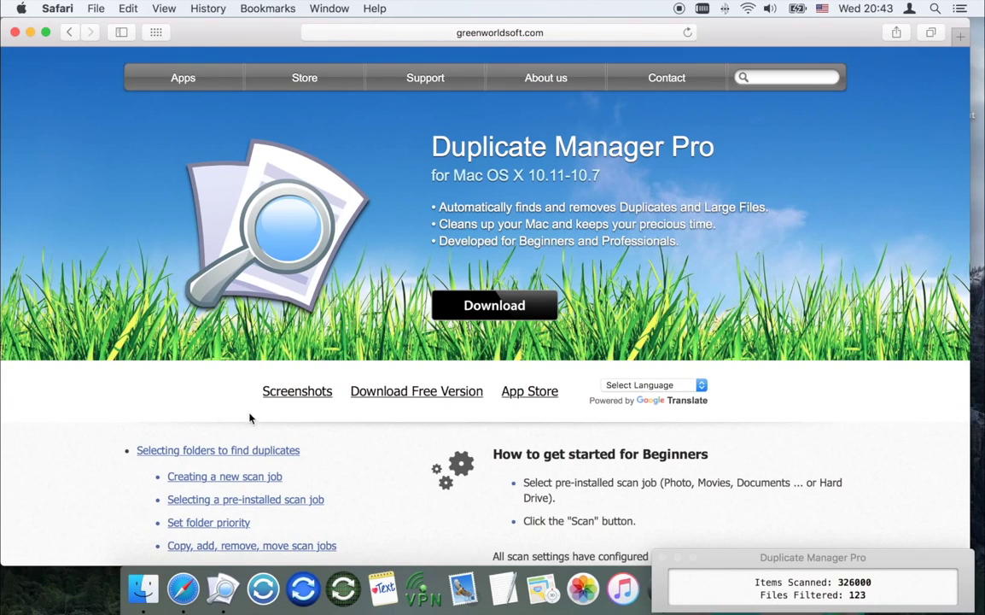
{"action": "left_click", "coordinate": [251, 451]}
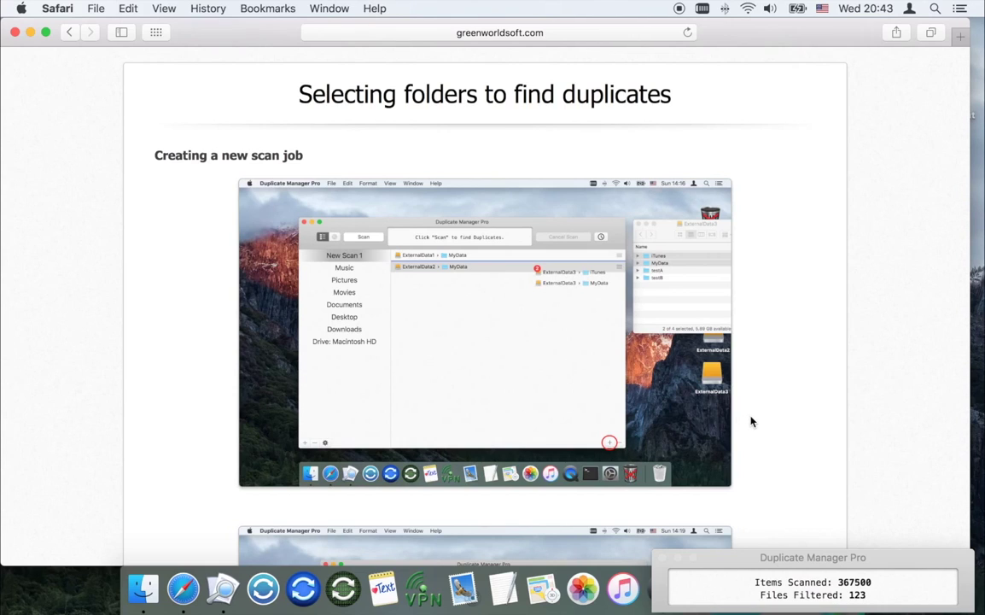
Step: Read past pre-installed scan jobs and folder priority to 'Copy, add, remove, move scan jobs'
{"action": "scroll", "coordinate": [754, 426], "scroll_direction": "down", "scroll_amount": 6}
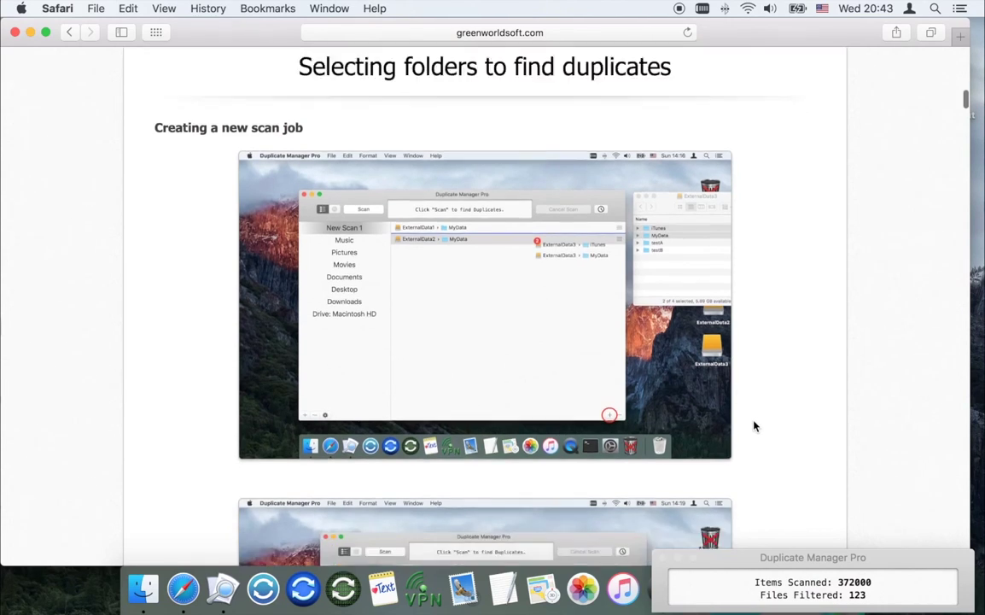
{"action": "scroll", "coordinate": [752, 429], "scroll_direction": "down", "scroll_amount": 3}
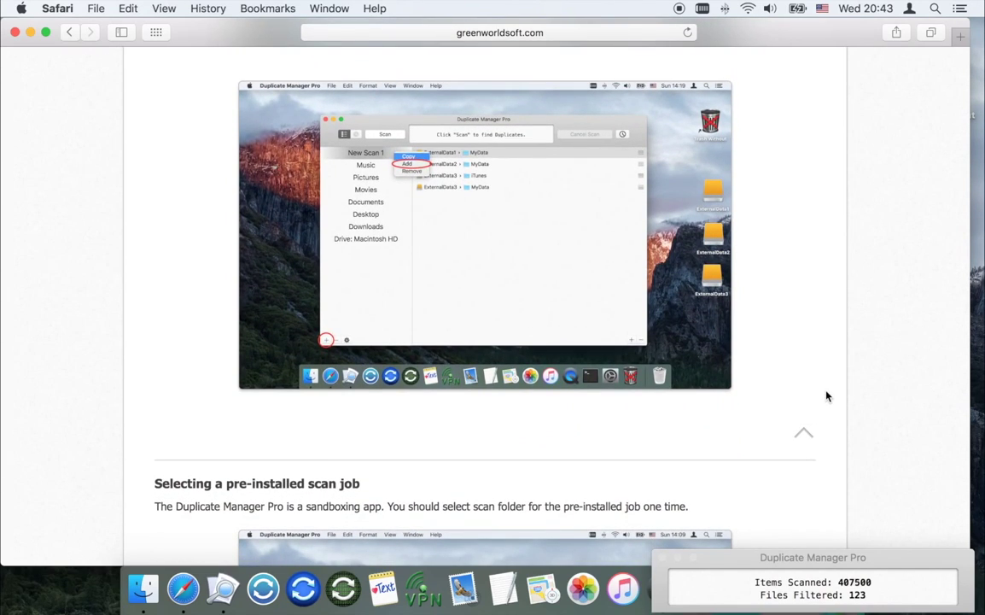
{"action": "scroll", "coordinate": [826, 395], "scroll_direction": "down", "scroll_amount": 4}
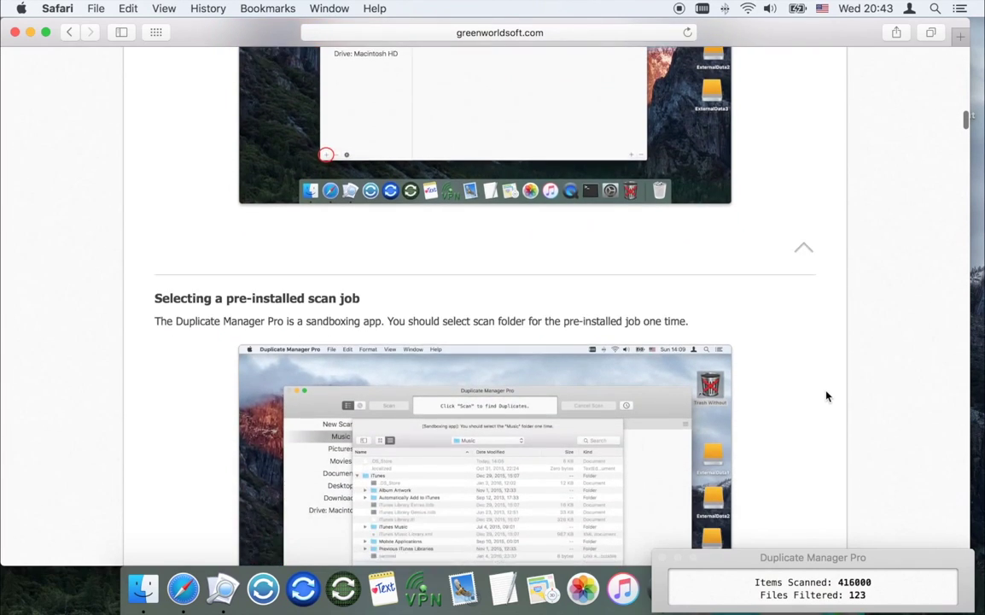
{"action": "scroll", "coordinate": [826, 395], "scroll_direction": "down", "scroll_amount": 5}
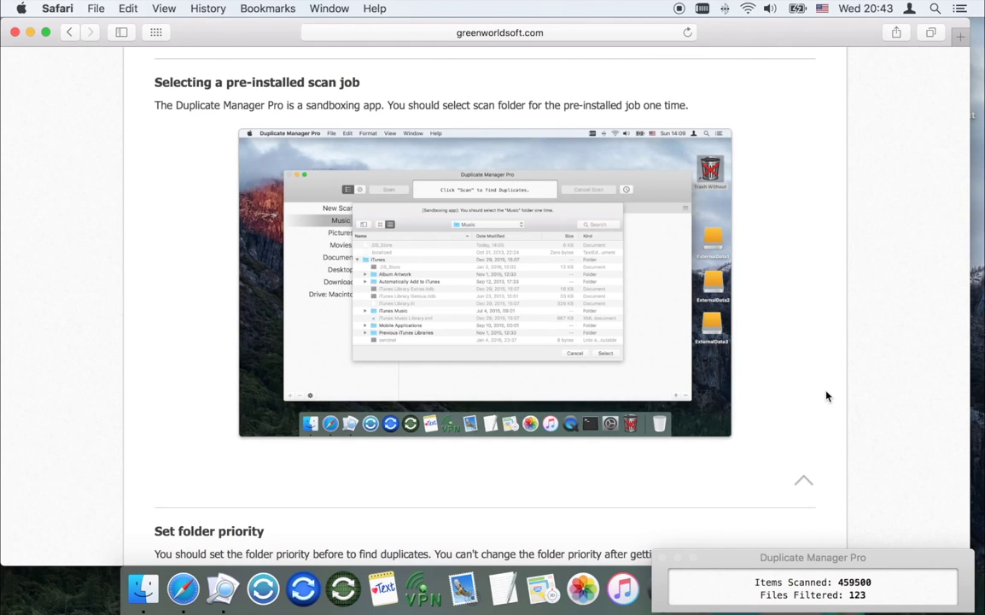
{"action": "scroll", "coordinate": [827, 396], "scroll_direction": "down", "scroll_amount": 6}
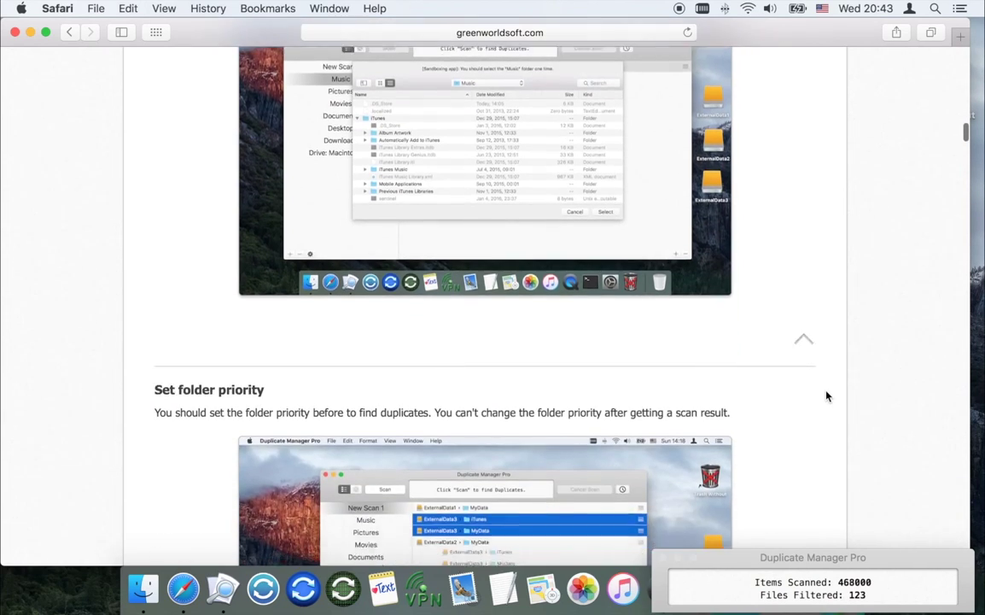
{"action": "scroll", "coordinate": [826, 395], "scroll_direction": "down", "scroll_amount": 5}
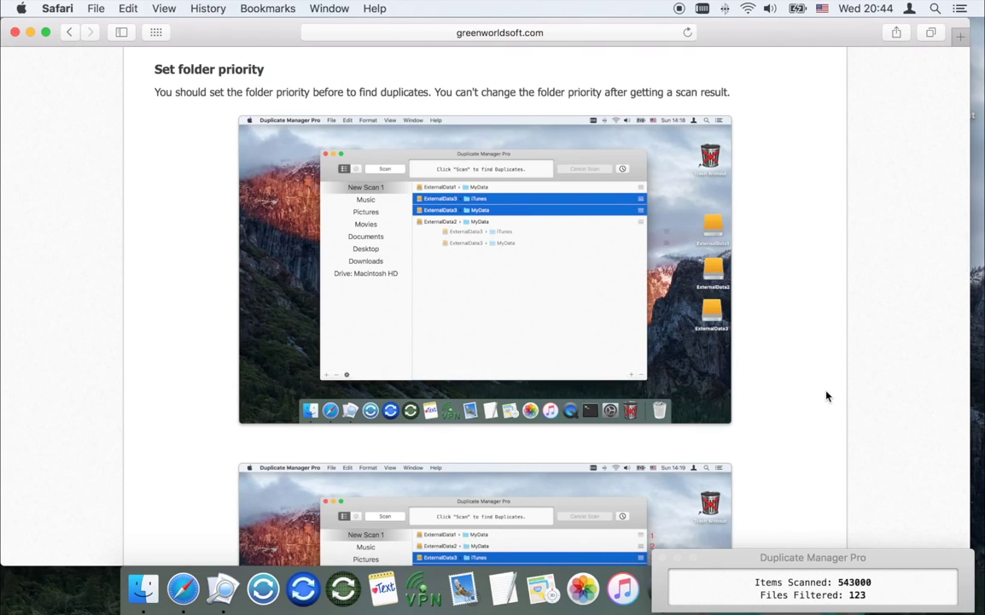
{"action": "scroll", "coordinate": [827, 395], "scroll_direction": "down", "scroll_amount": 5}
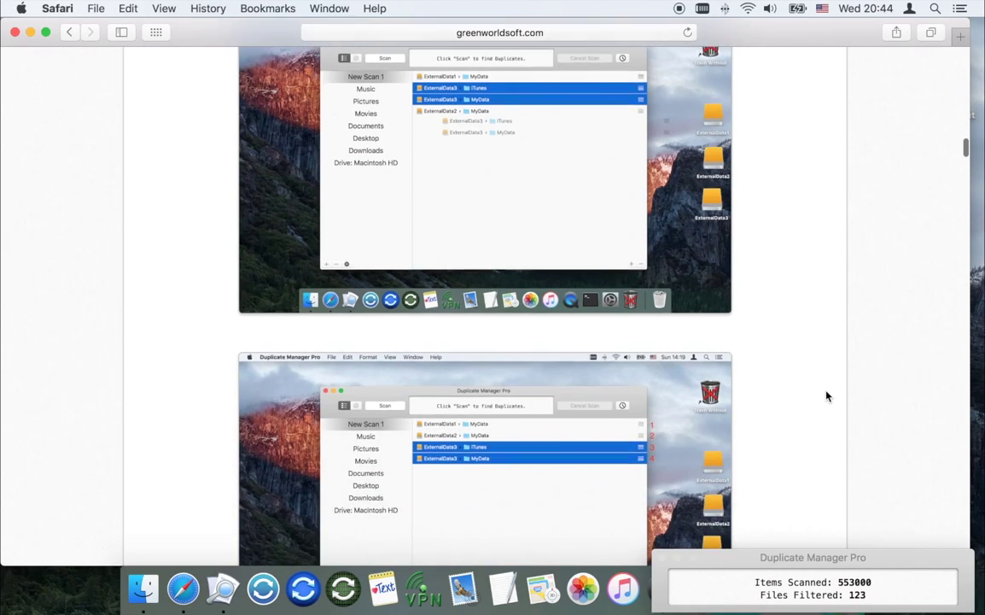
{"action": "scroll", "coordinate": [827, 395], "scroll_direction": "down", "scroll_amount": 6}
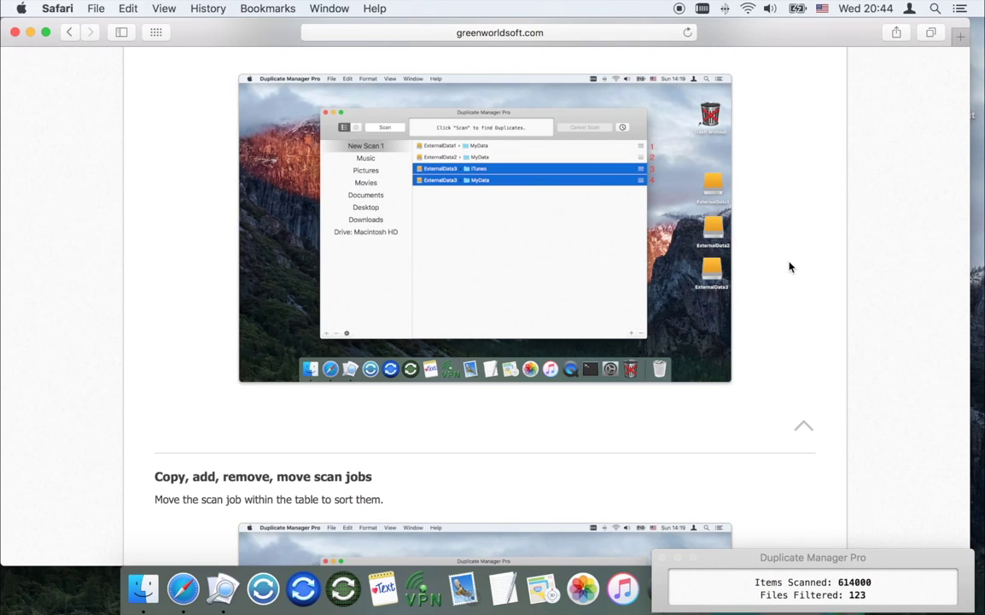
Step: Read through the scan-job screenshots down to 'Selecting duplicates to remove' and its Auto select section
{"action": "scroll", "coordinate": [790, 267], "scroll_direction": "down", "scroll_amount": 4}
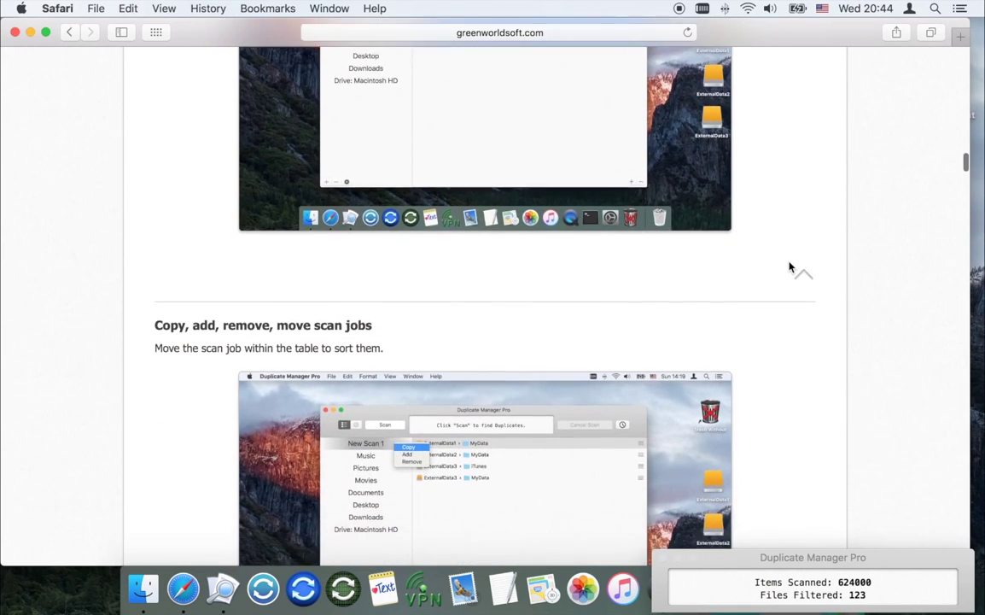
{"action": "scroll", "coordinate": [790, 267], "scroll_direction": "down", "scroll_amount": 5}
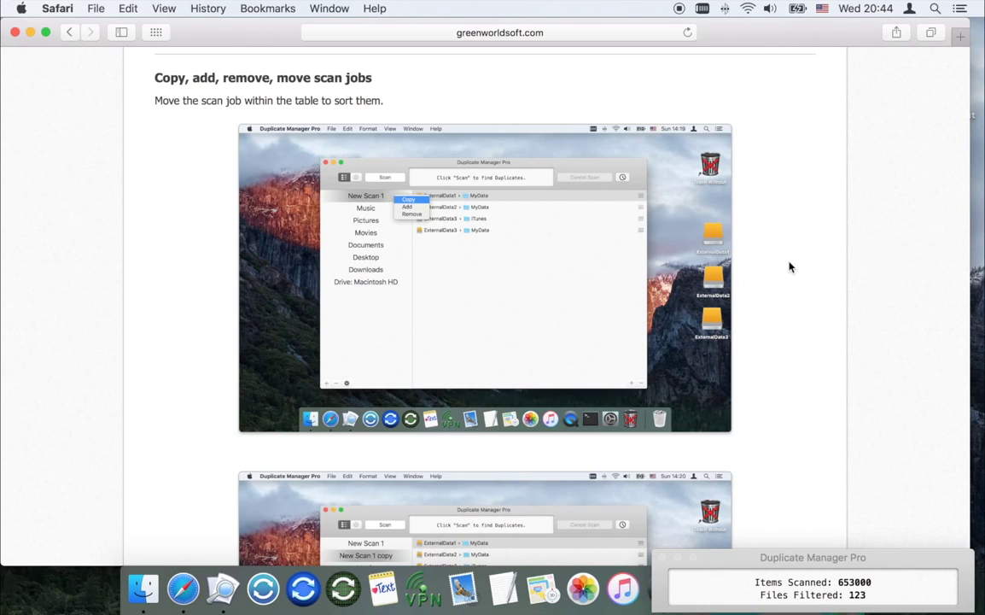
{"action": "scroll", "coordinate": [790, 267], "scroll_direction": "down", "scroll_amount": 4}
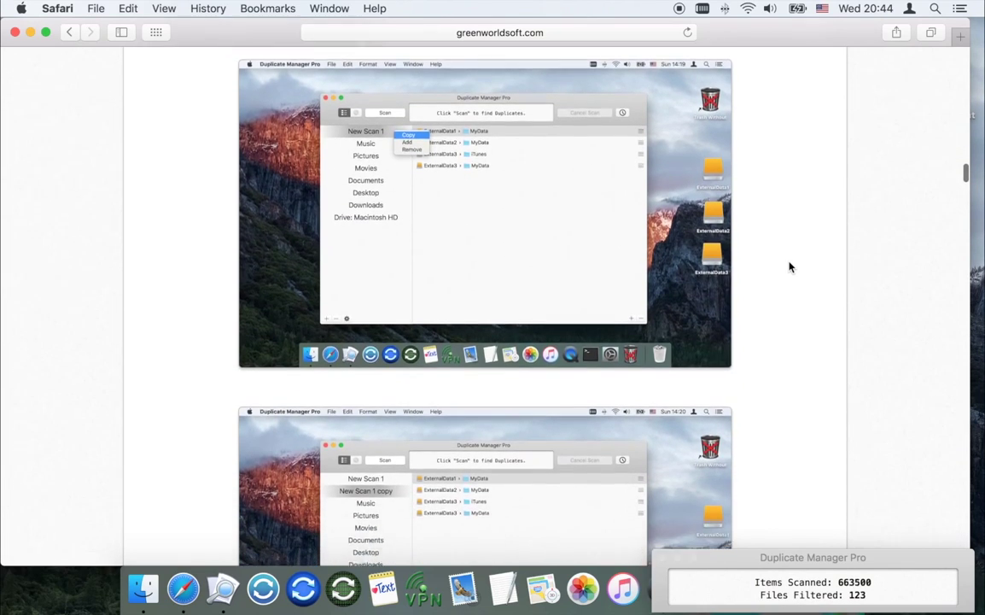
{"action": "scroll", "coordinate": [790, 267], "scroll_direction": "down", "scroll_amount": 6}
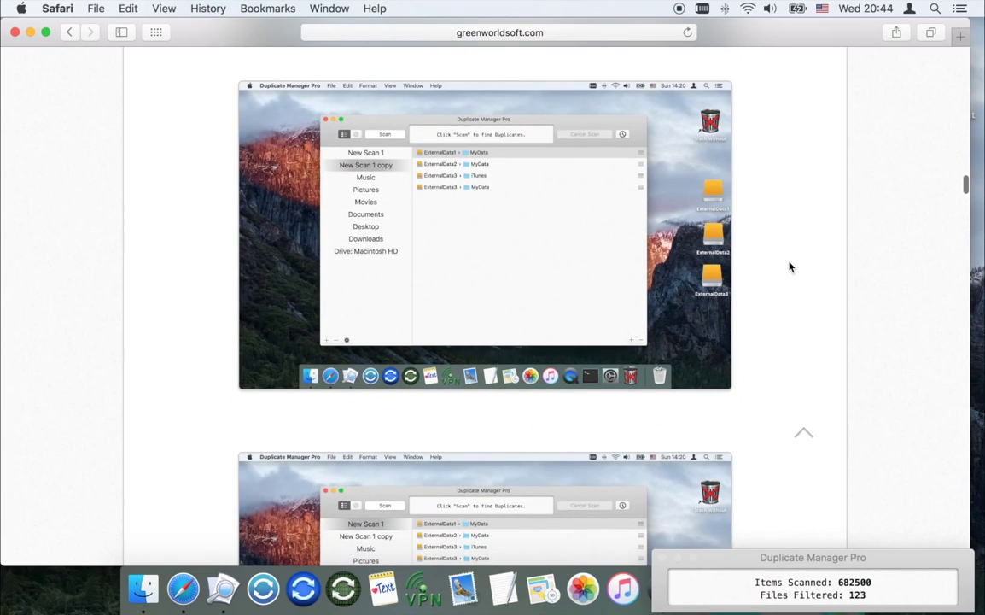
{"action": "scroll", "coordinate": [790, 267], "scroll_direction": "down", "scroll_amount": 5}
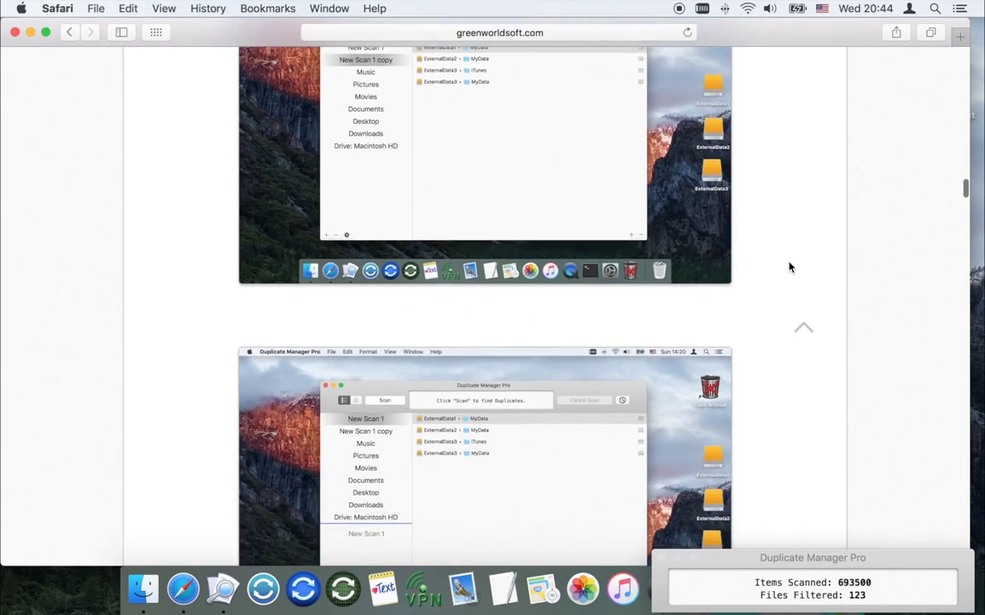
{"action": "scroll", "coordinate": [790, 267], "scroll_direction": "down", "scroll_amount": 5}
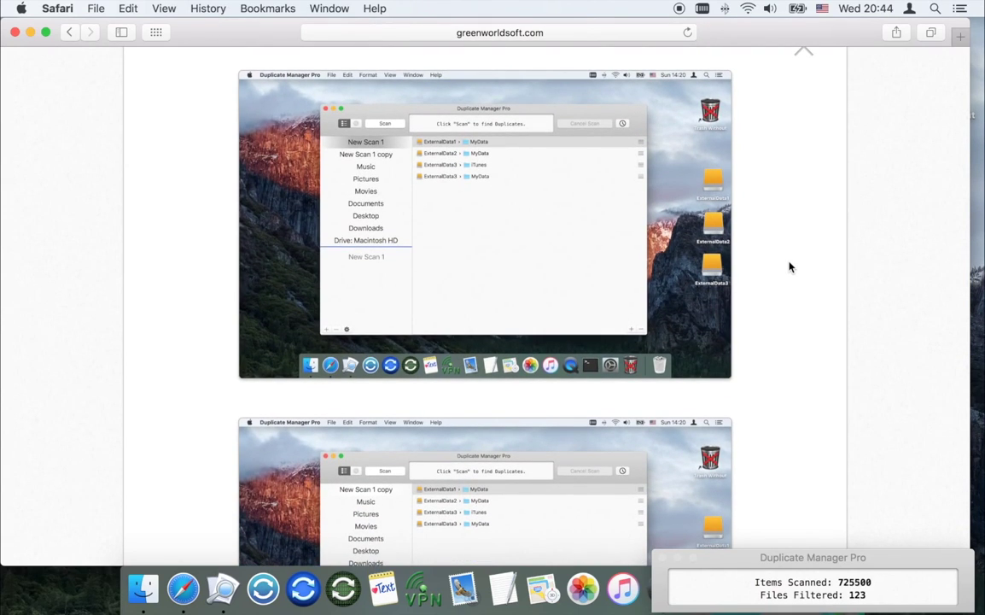
{"action": "scroll", "coordinate": [790, 267], "scroll_direction": "down", "scroll_amount": 6}
{"action": "scroll", "coordinate": [790, 267], "scroll_direction": "down", "scroll_amount": 2}
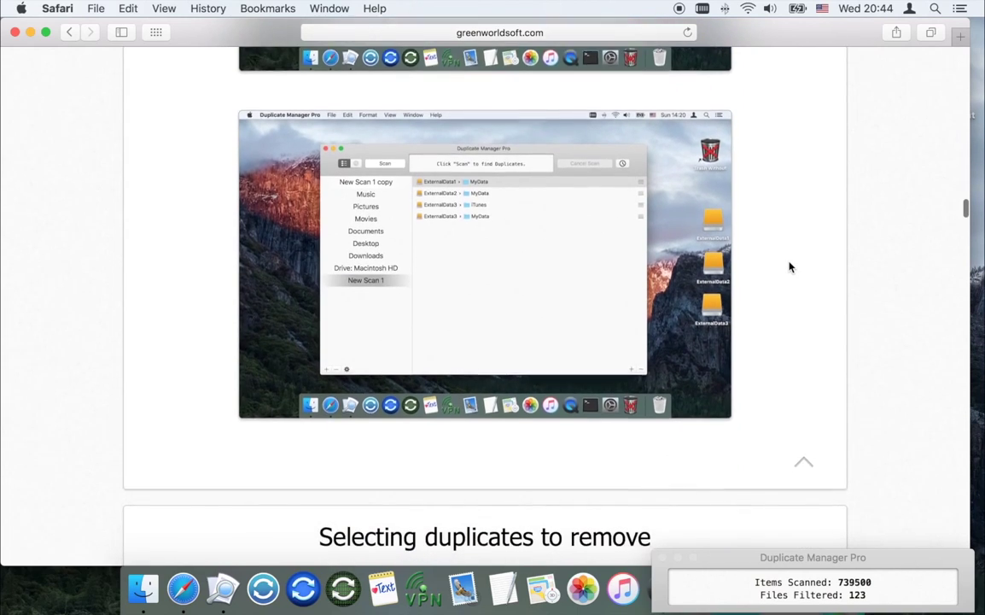
{"action": "scroll", "coordinate": [790, 267], "scroll_direction": "down", "scroll_amount": 1}
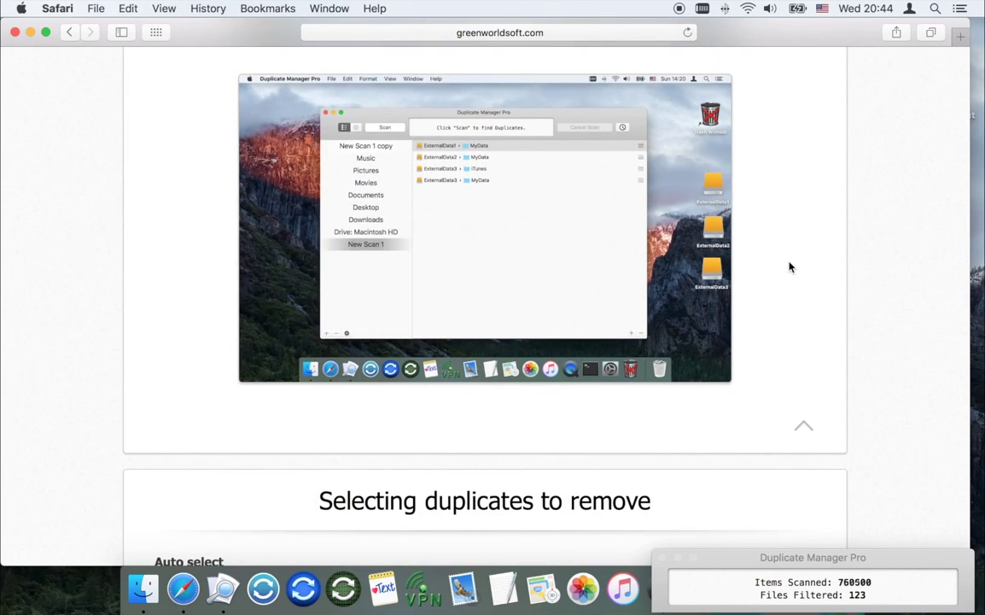
{"action": "scroll", "coordinate": [790, 267], "scroll_direction": "down", "scroll_amount": 3}
{"action": "scroll", "coordinate": [790, 267], "scroll_direction": "down", "scroll_amount": 2}
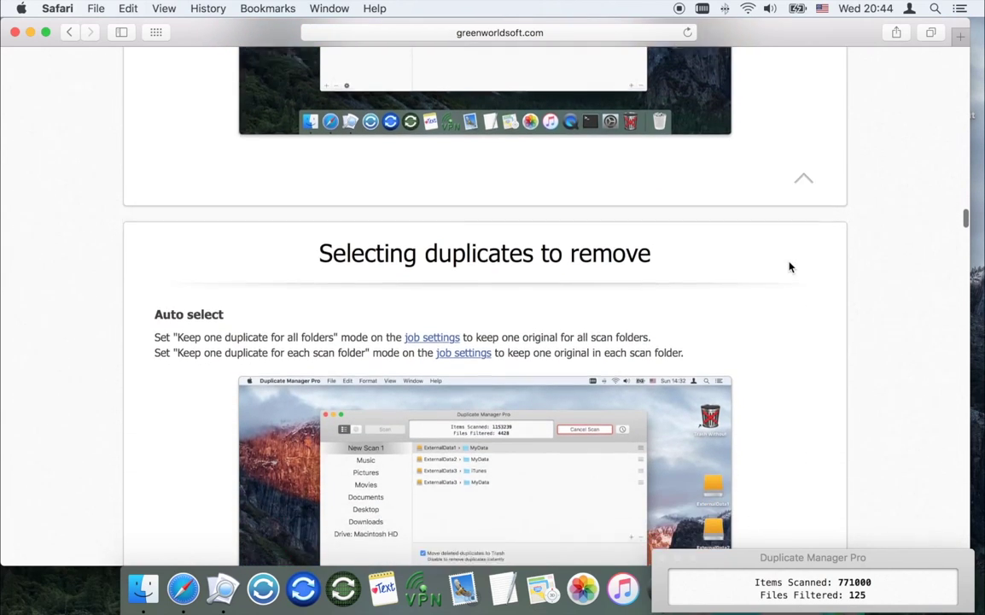
{"action": "scroll", "coordinate": [790, 268], "scroll_direction": "down", "scroll_amount": 4}
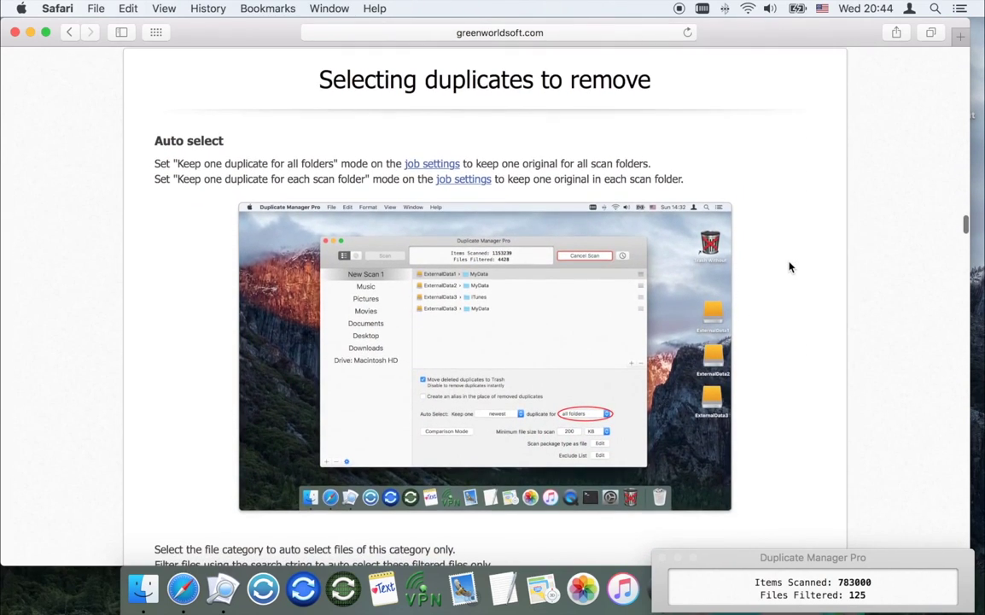